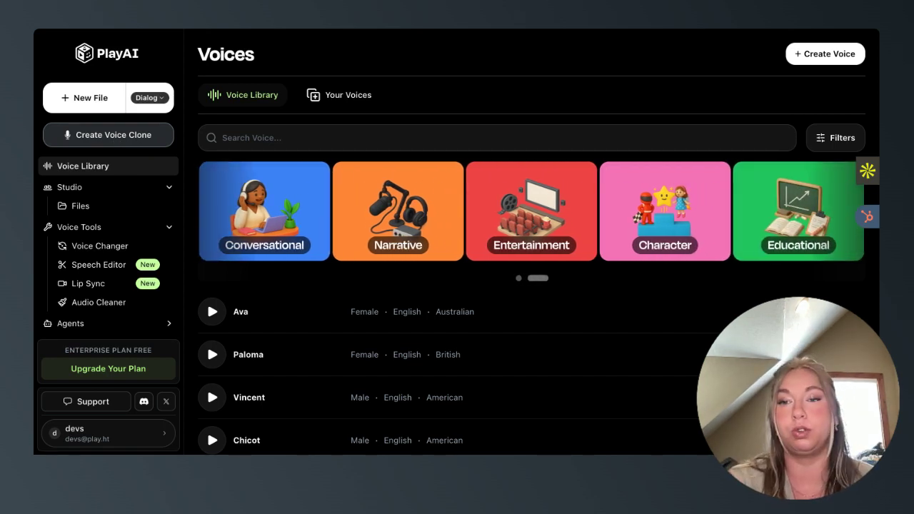
Step: Start an instant voice clone, name it Test and set the voice gender to female
click(84, 140)
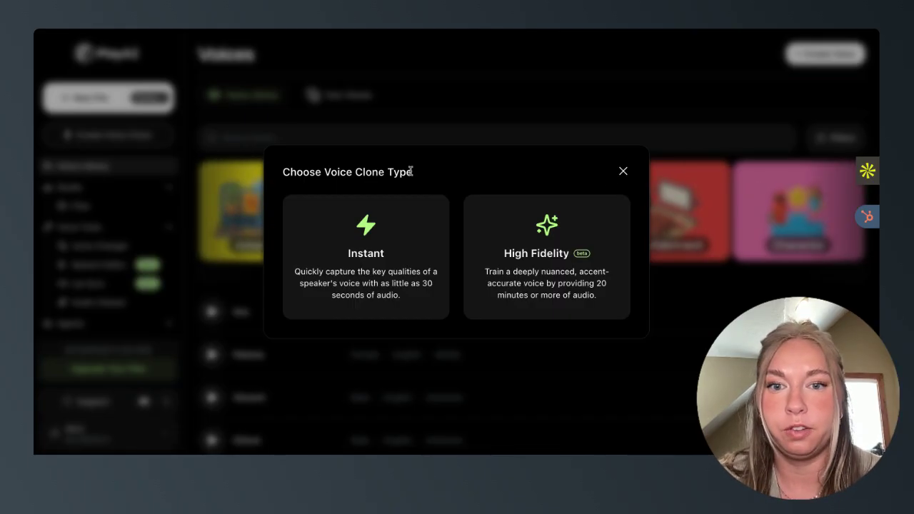
click(400, 272)
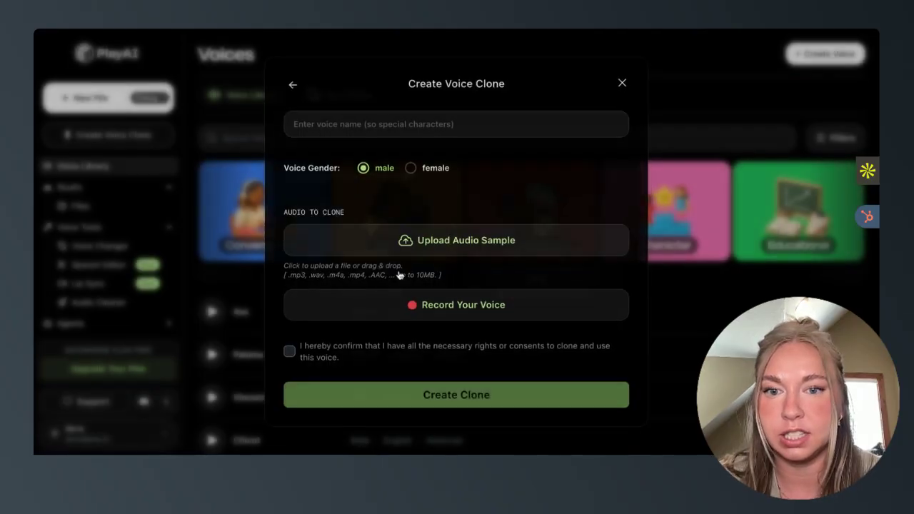
click(364, 119)
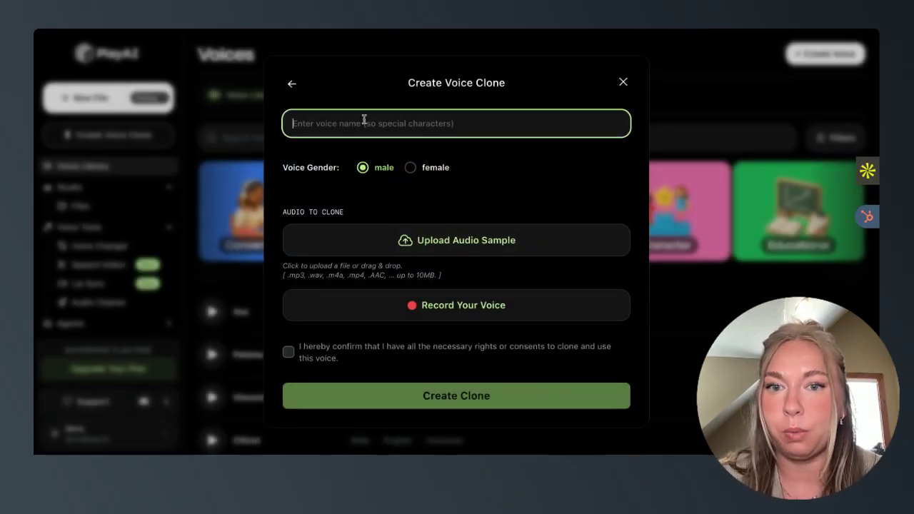
click(318, 127)
text(test)
key(BackSpace)
key(BackSpace)
key(BackSpace)
key(BackSpace)
text(Test)
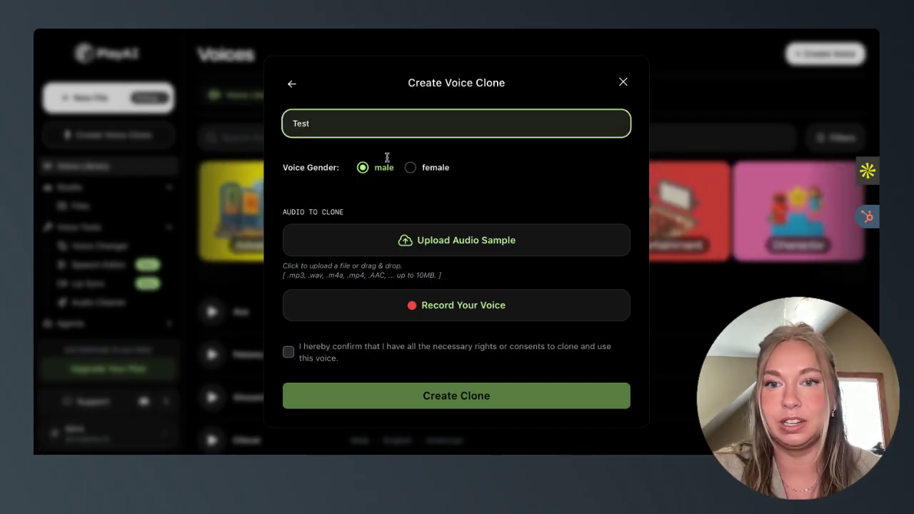
click(419, 171)
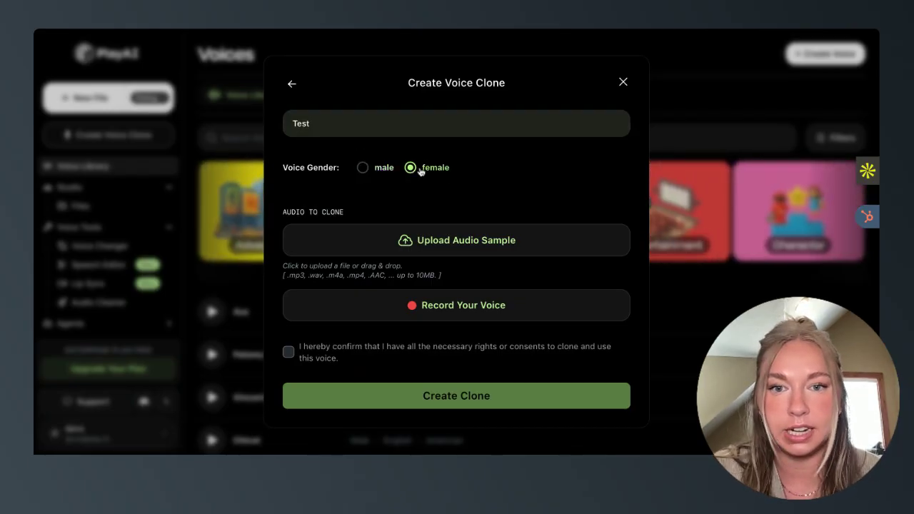
Step: Record a voice sample of about 30 seconds for the clone with the full suggested script expanded, and finish the recording
click(444, 308)
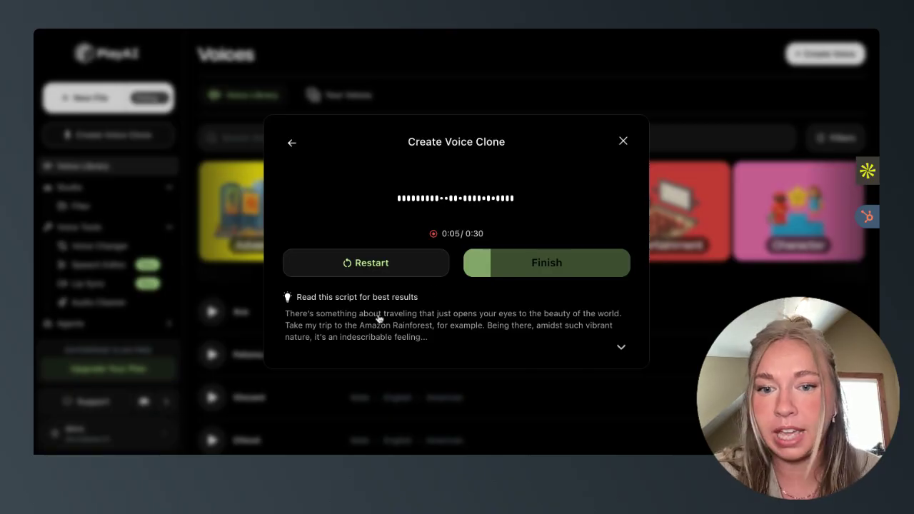
click(612, 347)
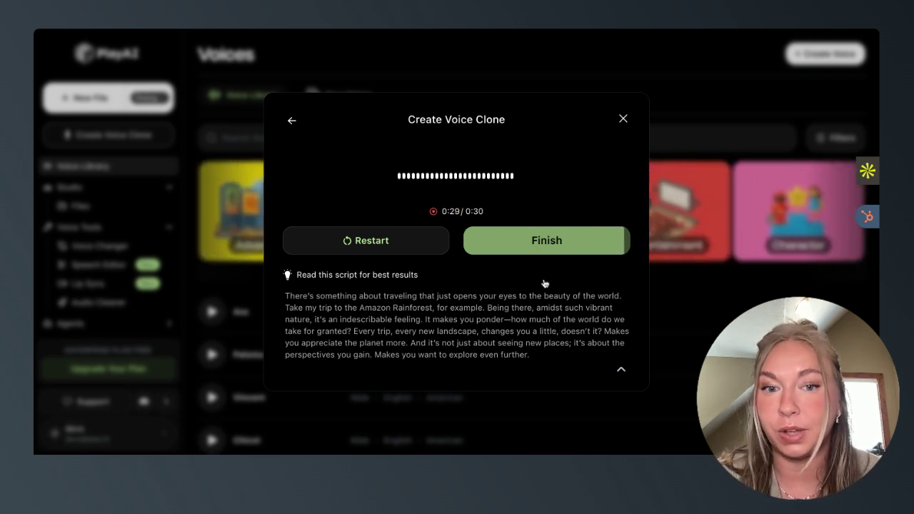
click(535, 245)
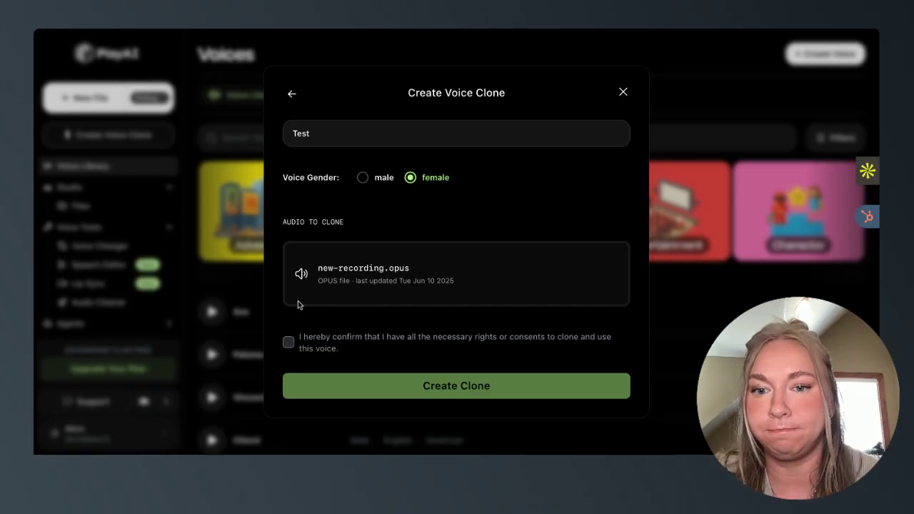
Step: Review the recorded audio file in the voice clone form and close the form without creating the clone
drag(404, 210, 433, 307)
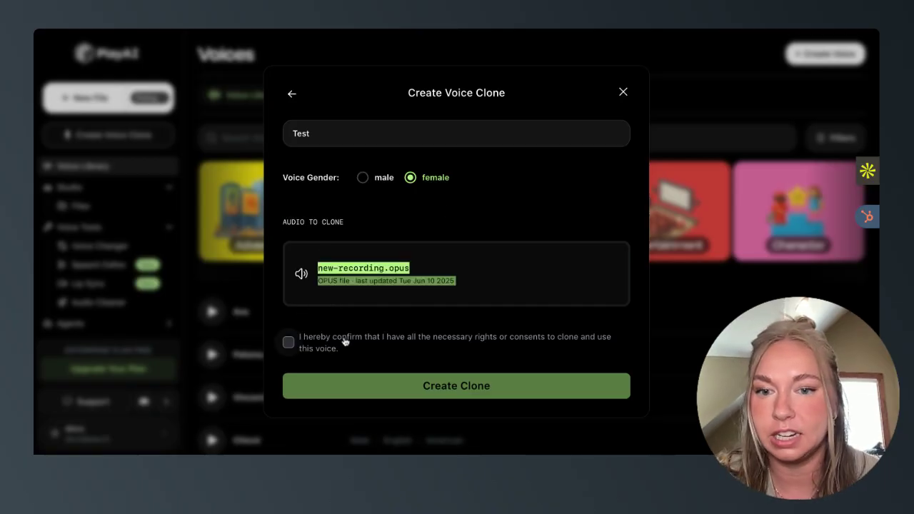
click(453, 307)
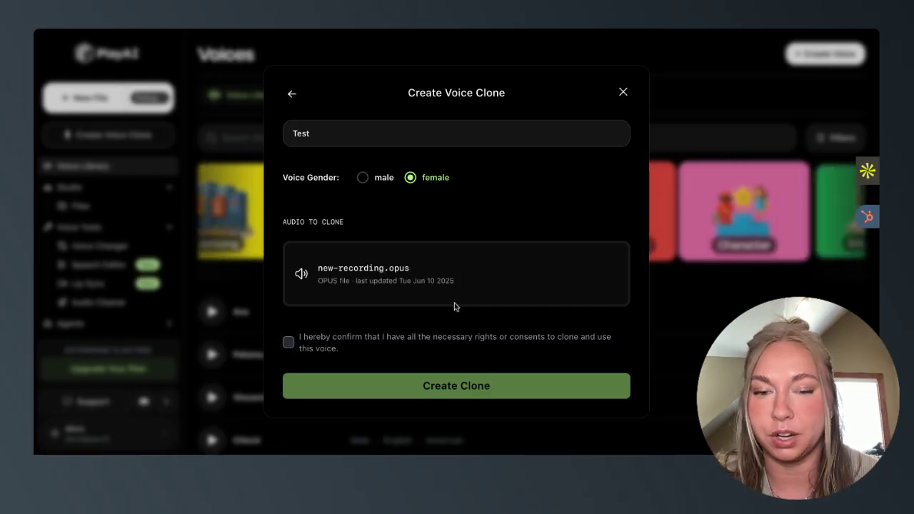
click(623, 92)
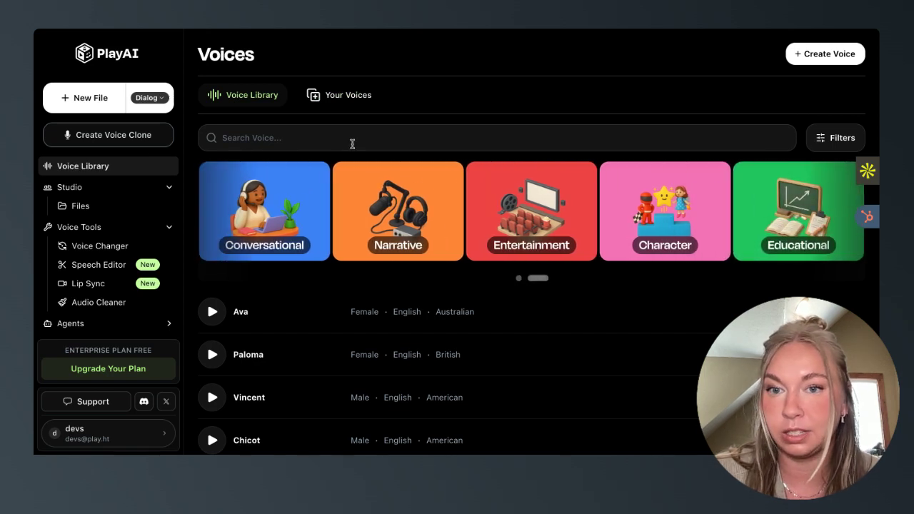
Step: Search your own instant voices for "test" and look through the matching voices
click(330, 98)
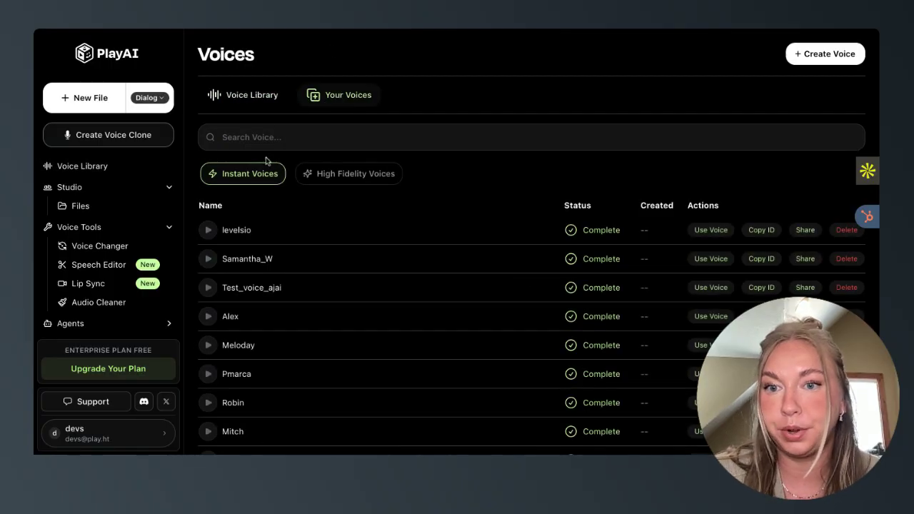
click(262, 138)
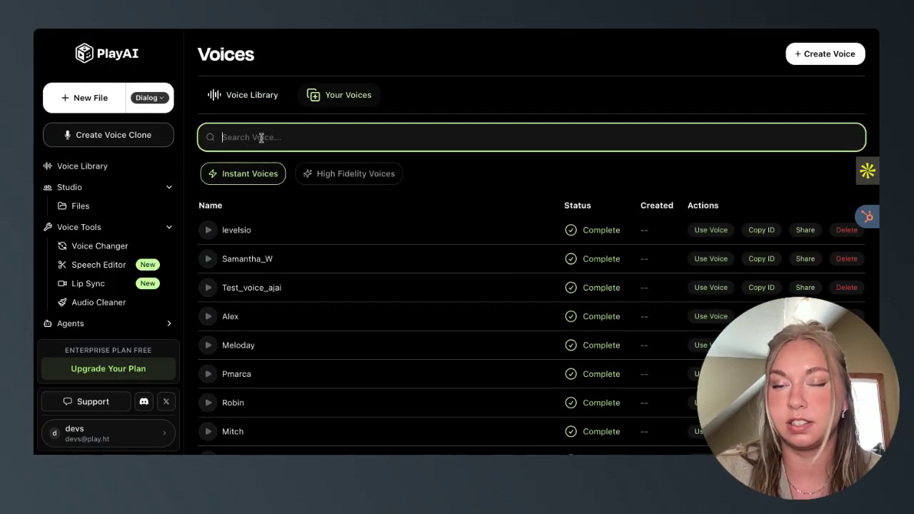
text(test)
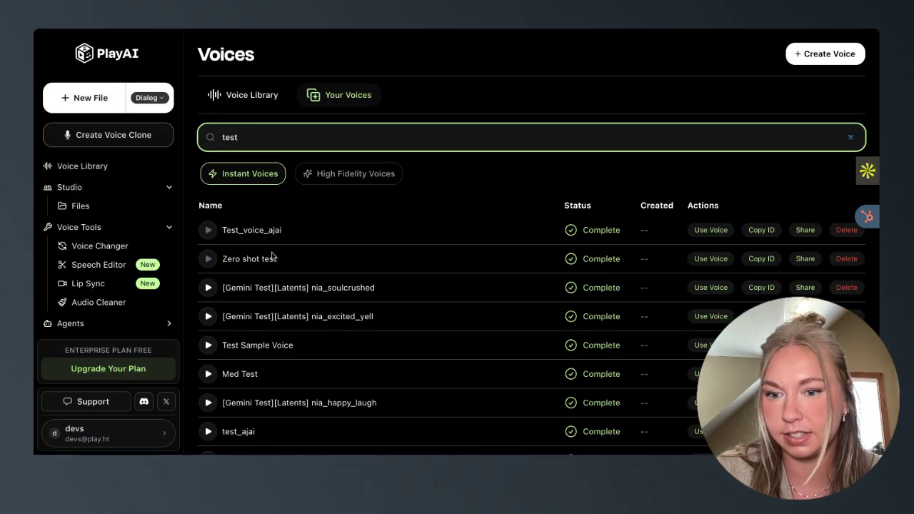
scroll(271, 325, down, 5)
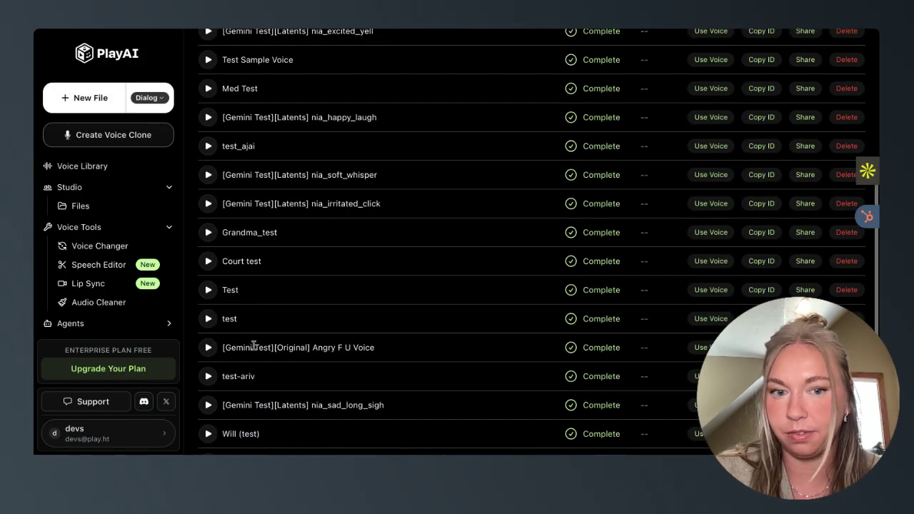
scroll(244, 312, up, 5)
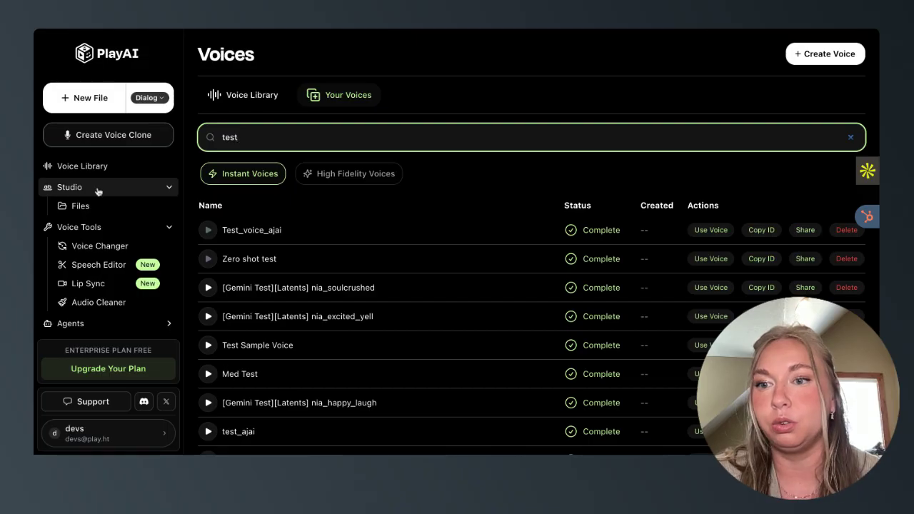
Step: Create a new Dialog file and clear the search in its voice picker to list all pre-made voices
click(90, 98)
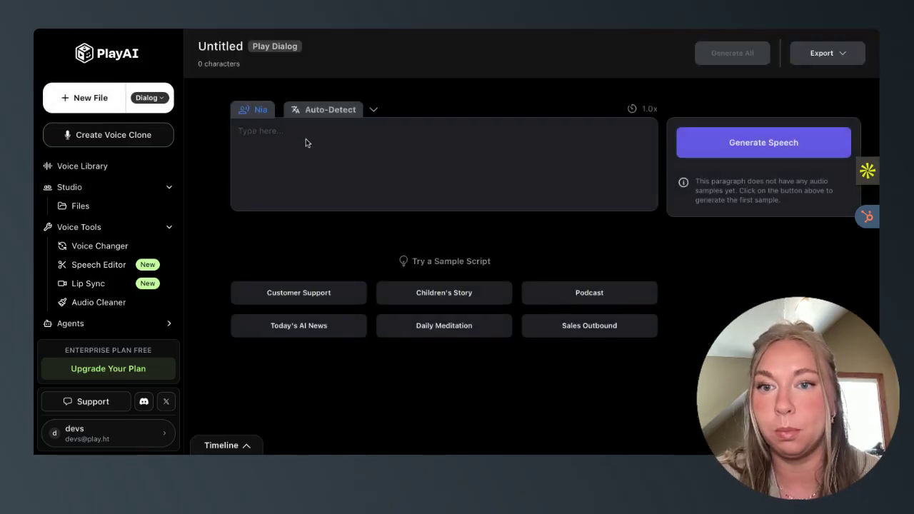
click(260, 112)
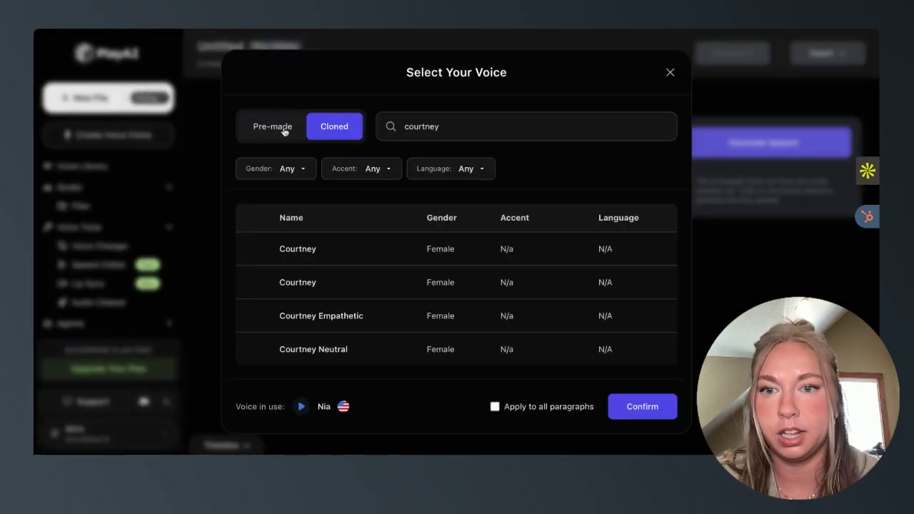
click(283, 128)
click(443, 126)
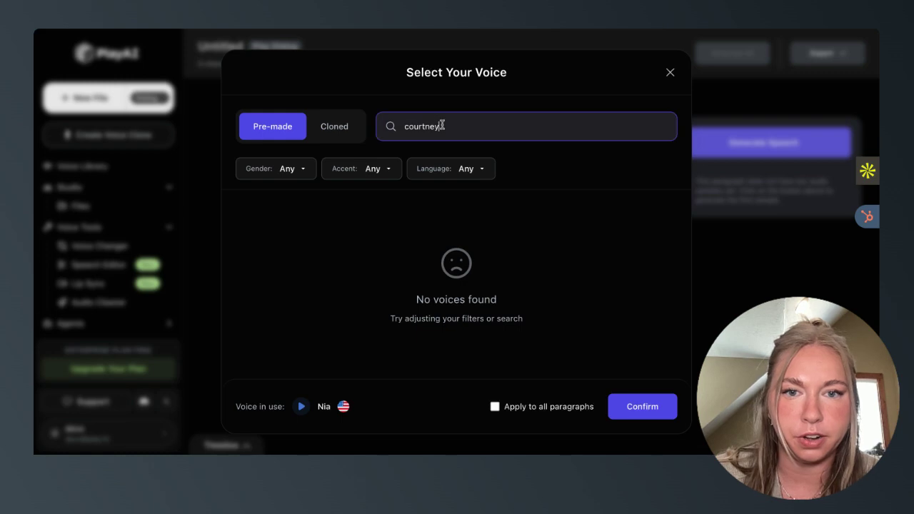
double_click(442, 126)
key(BackSpace)
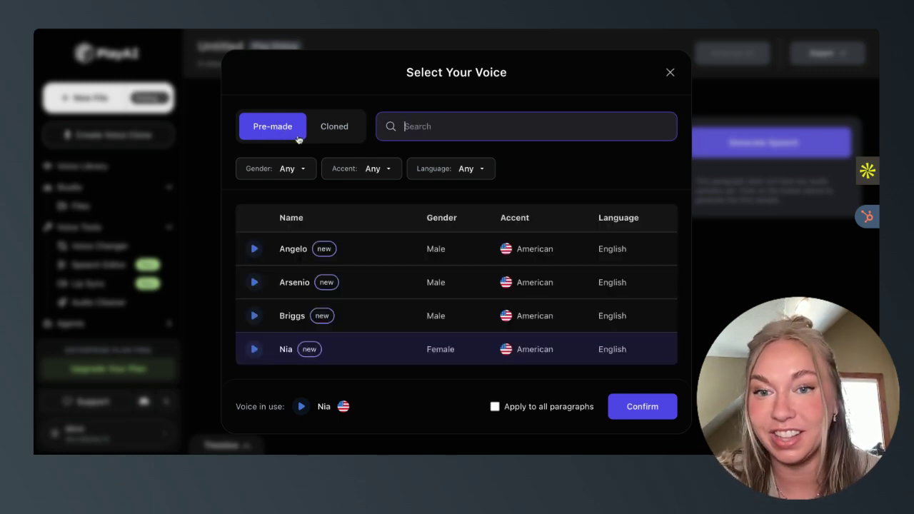
Step: View the cloned voices in the voice picker and close the picker
click(346, 135)
click(420, 123)
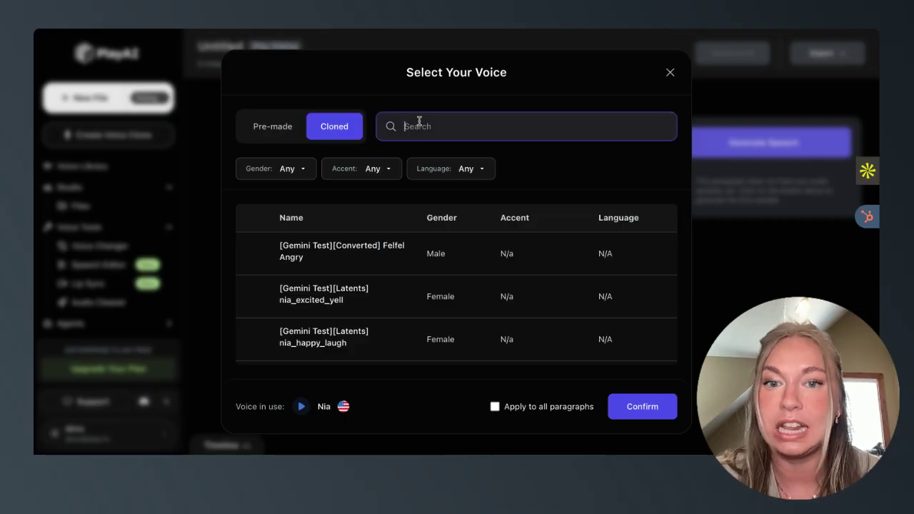
click(670, 73)
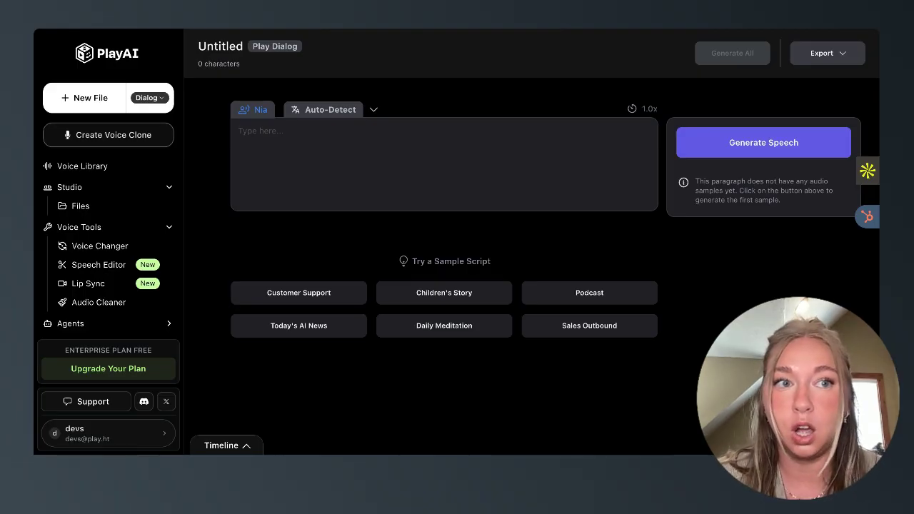
Step: Open the Dialog file starting with "Take a deep breath in through" from the Studio files
click(114, 188)
click(114, 188)
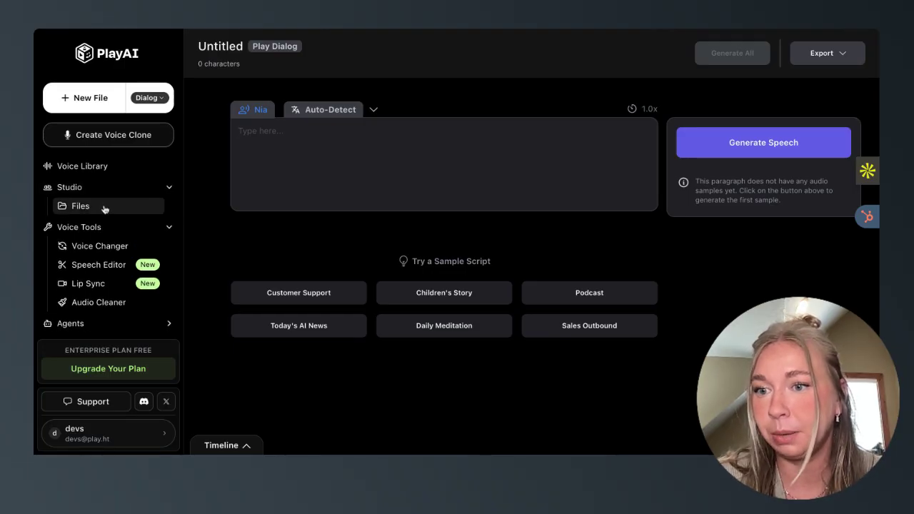
click(103, 207)
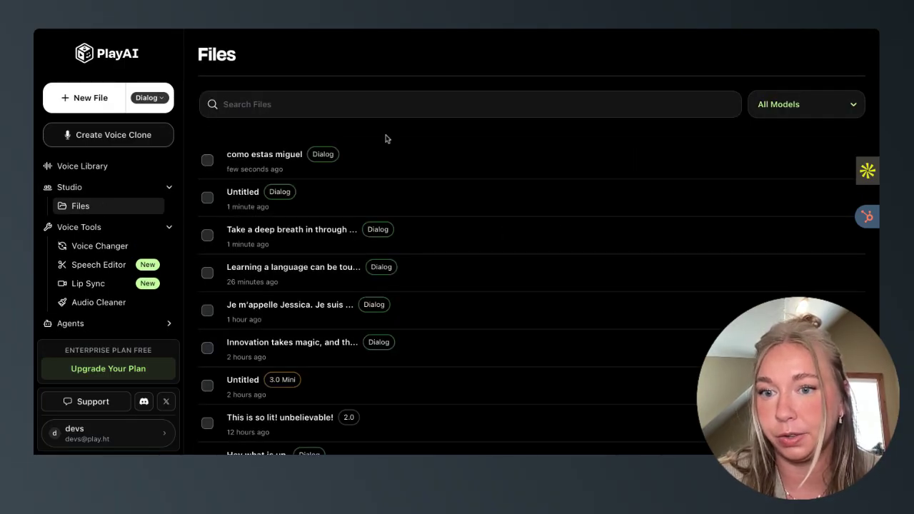
scroll(408, 204, down, 2)
scroll(278, 192, down, 1)
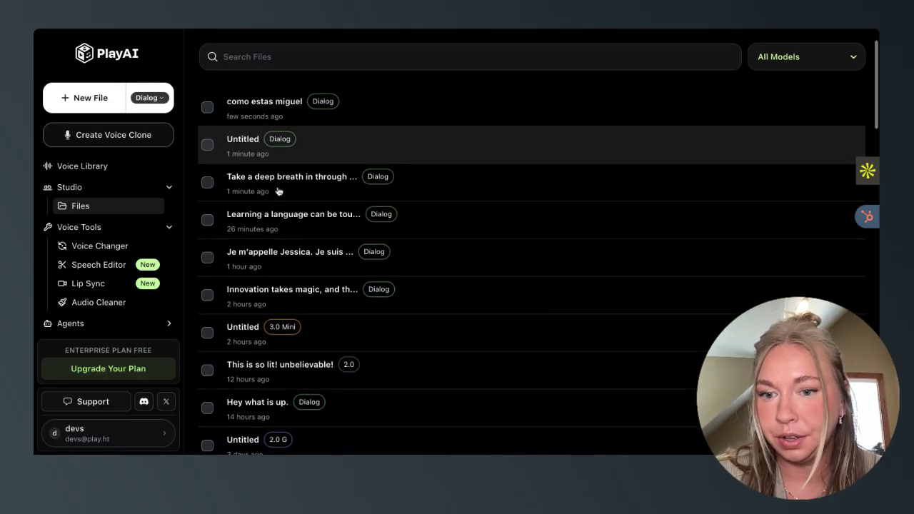
click(335, 180)
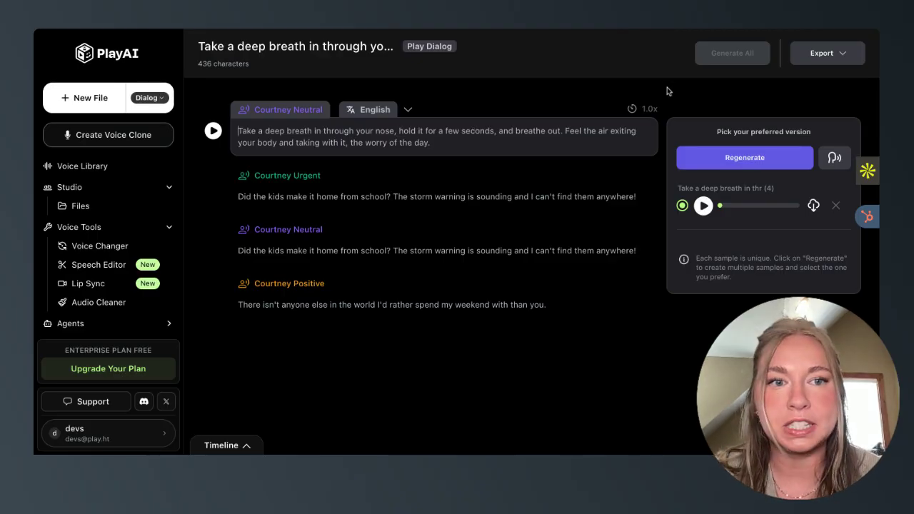
Step: Play the generated speech sample of the first paragraph, "Take a deep breath in through your nose"
click(238, 131)
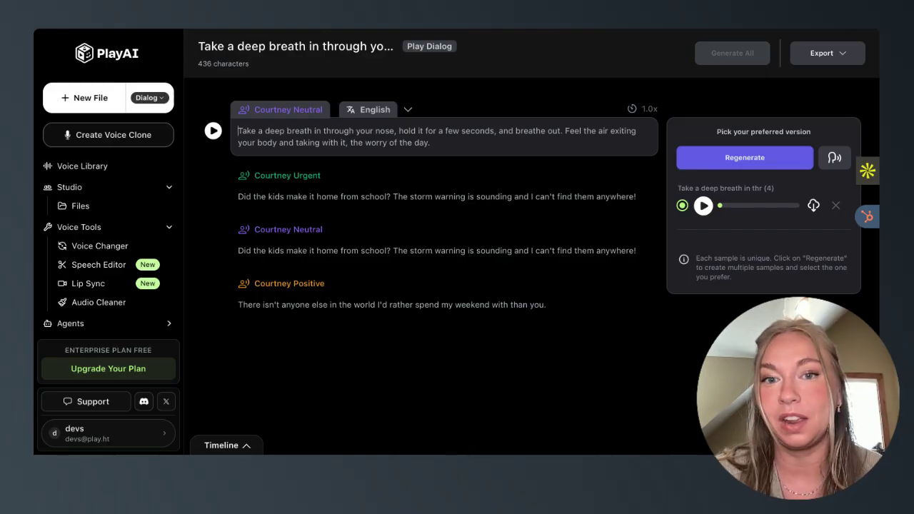
click(488, 142)
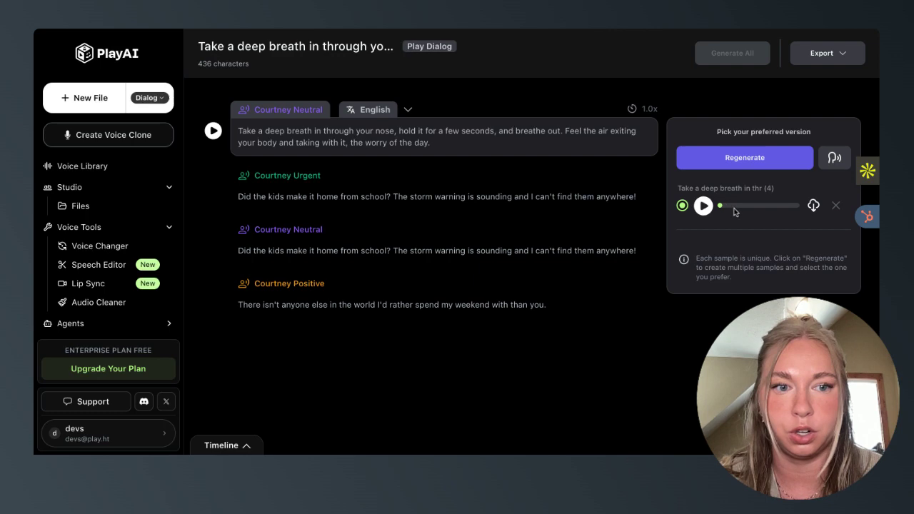
click(704, 206)
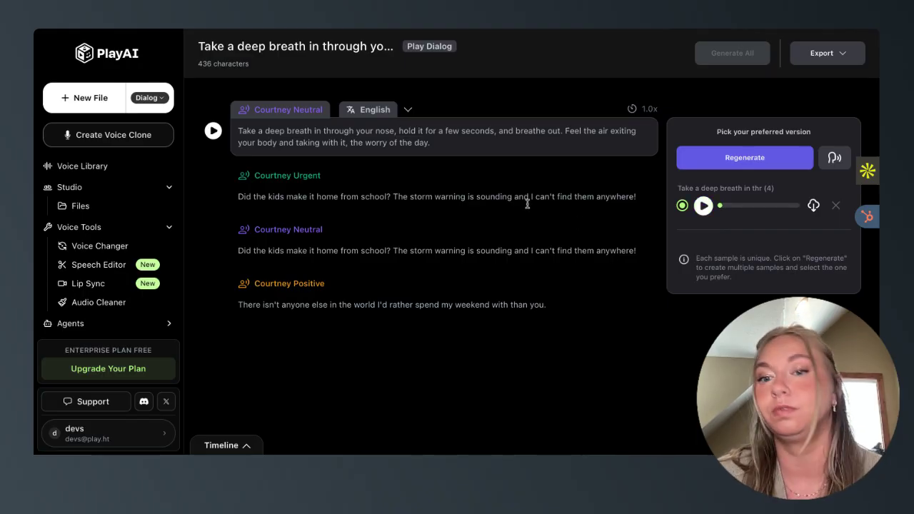
Step: Play the urgent-voice and neutral-voice samples of the two "Did the kids make it home from school?" paragraphs for comparison
click(486, 197)
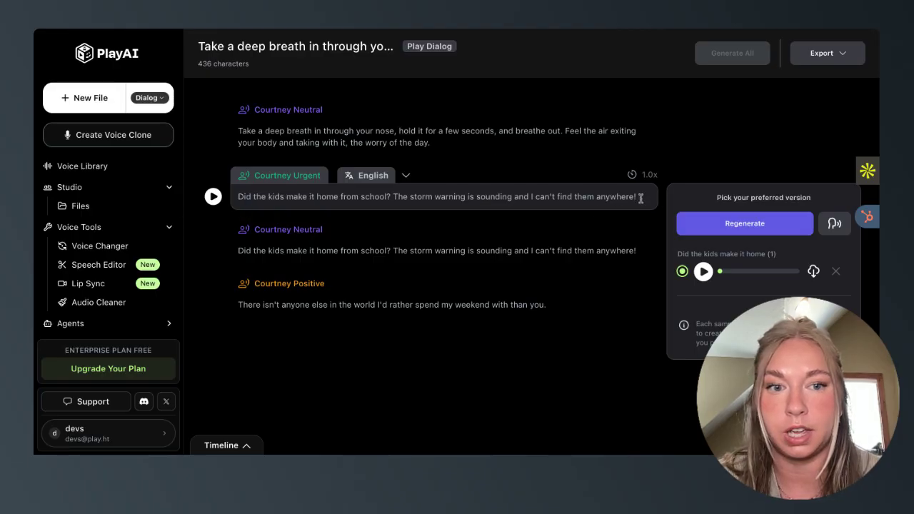
click(506, 198)
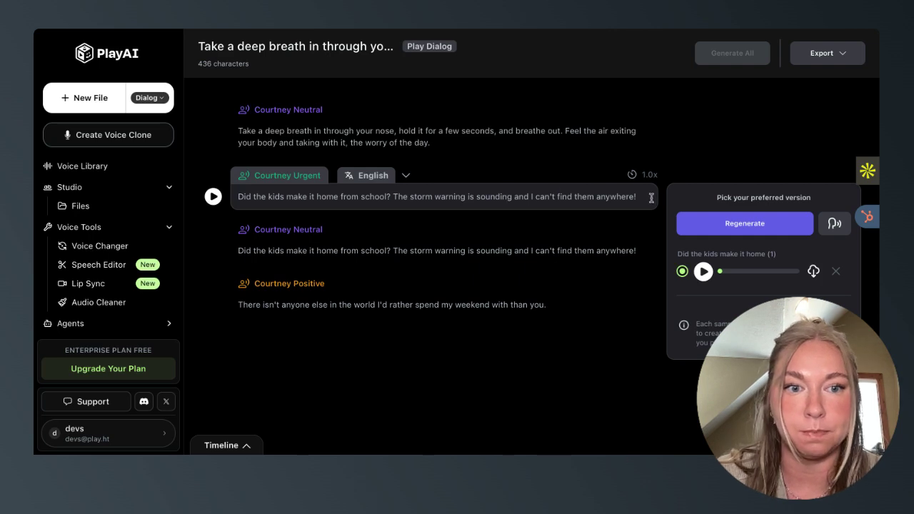
click(703, 272)
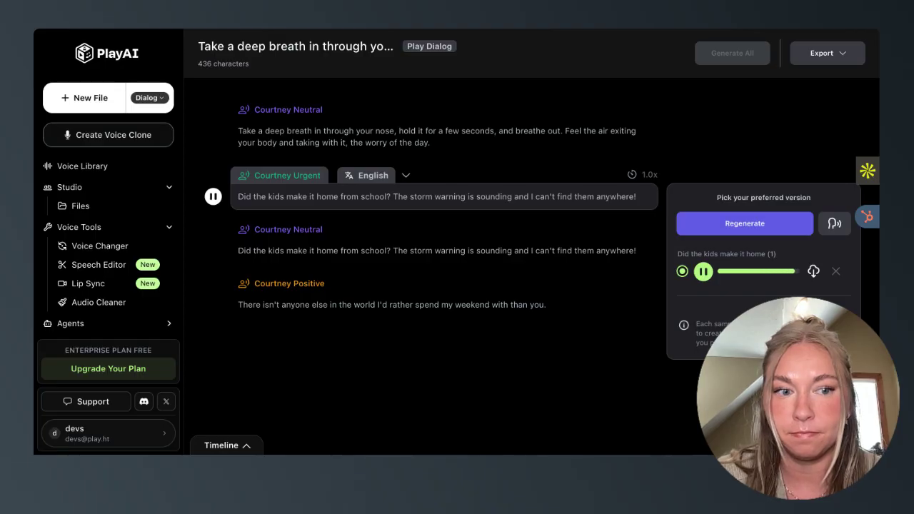
click(563, 250)
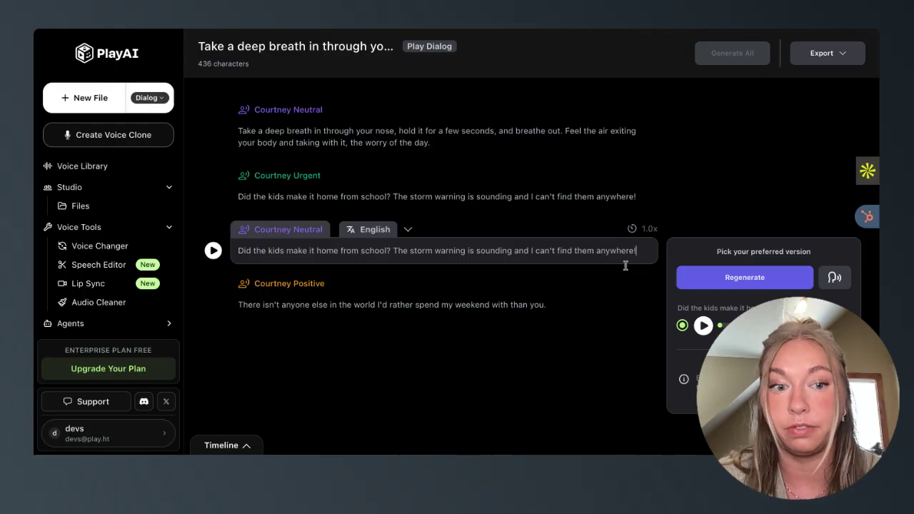
click(704, 328)
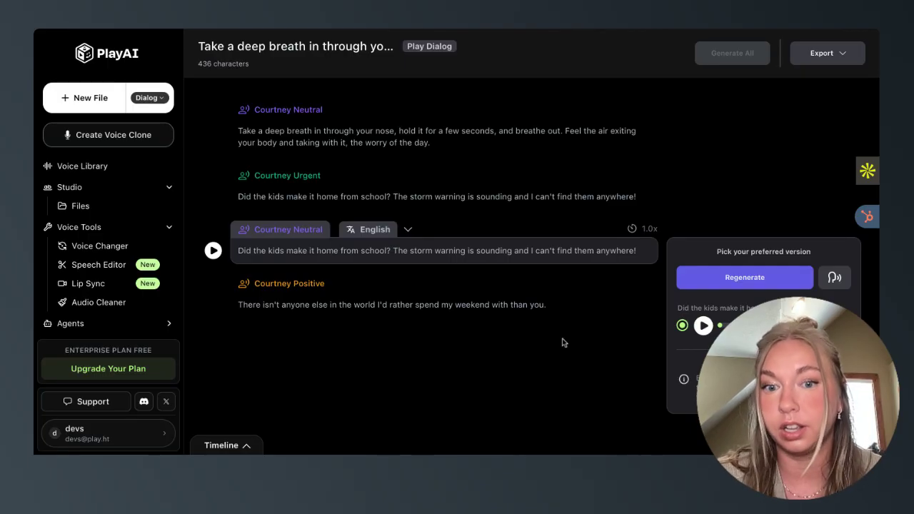
Step: Play the positive-voice sample of the last paragraph, "There isn't anyone else in the world"
click(484, 305)
click(555, 305)
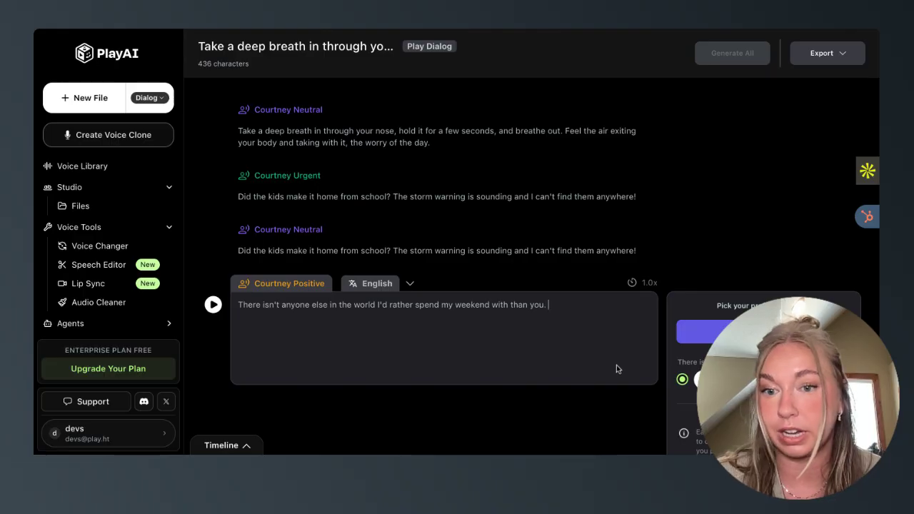
click(698, 380)
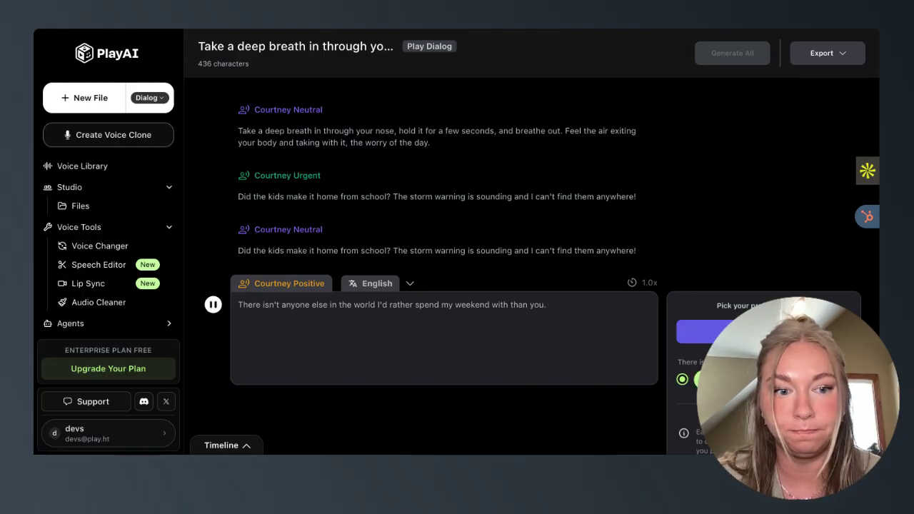